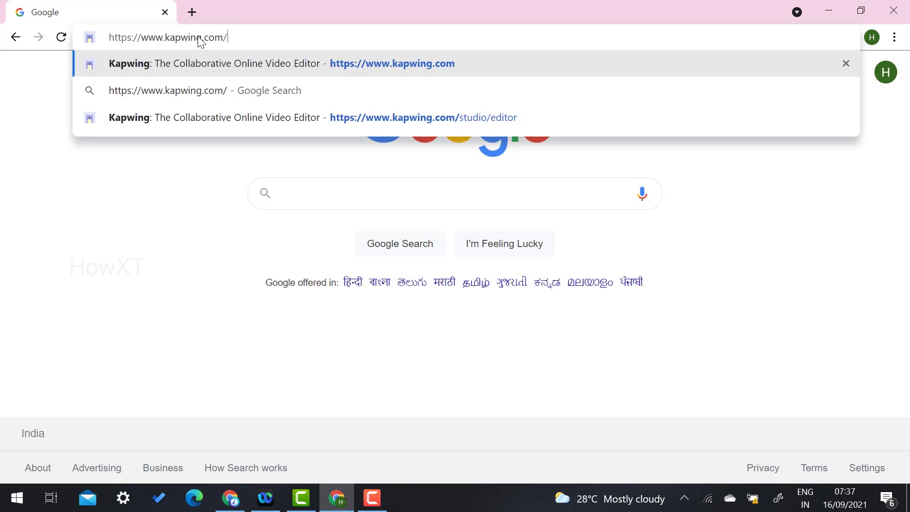
- Load the Kapwing homepage at kapwing.com in Chrome
key(Return)
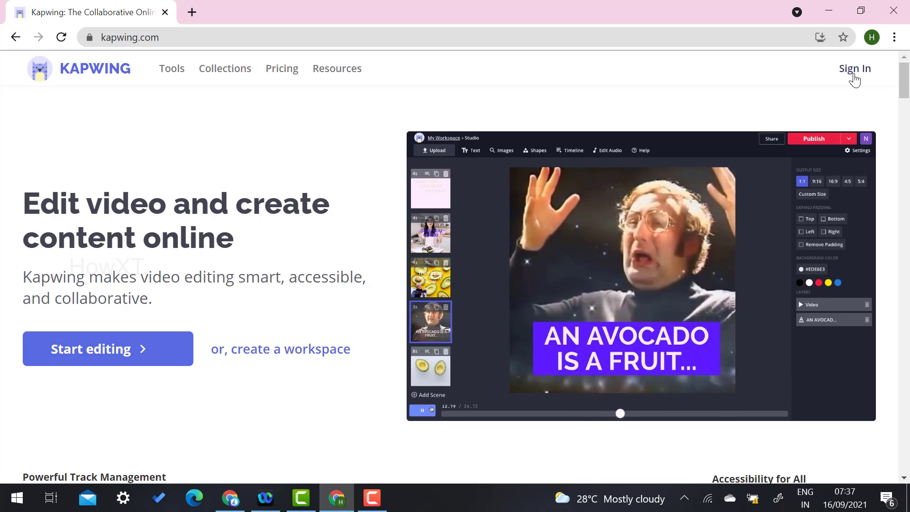
- Sign in to Kapwing using Continue with Google
click(855, 77)
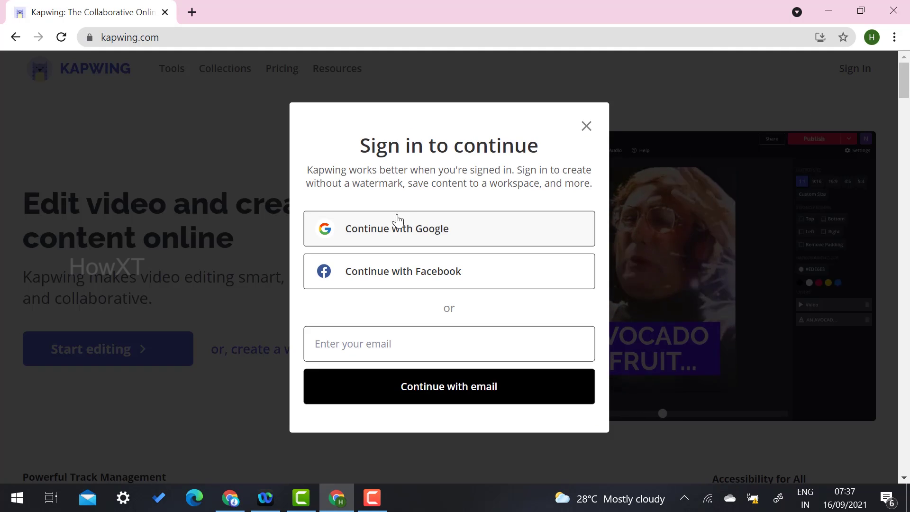
click(368, 229)
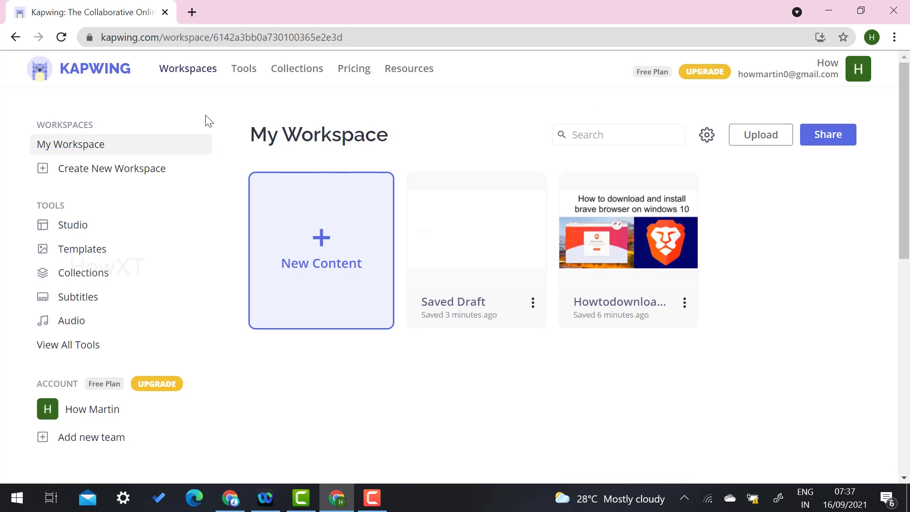
- Open the Subtitler tool's Add Subtitles to Video page from Tools
click(244, 70)
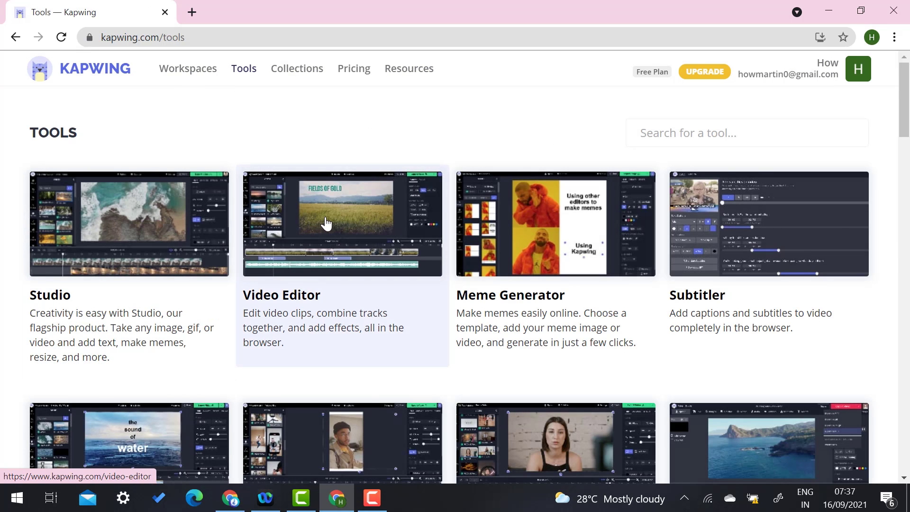
click(744, 242)
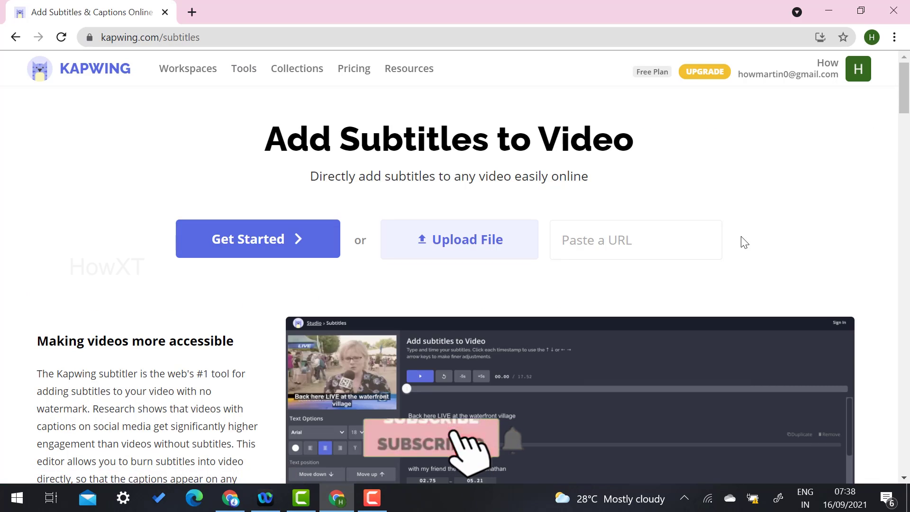
scroll(638, 197, down, 1)
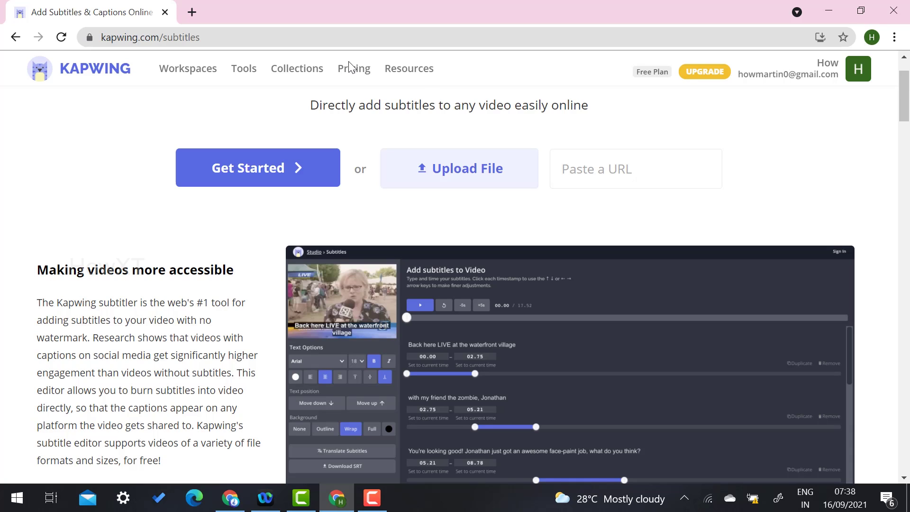
- Open YouTube in a new browser tab
click(192, 12)
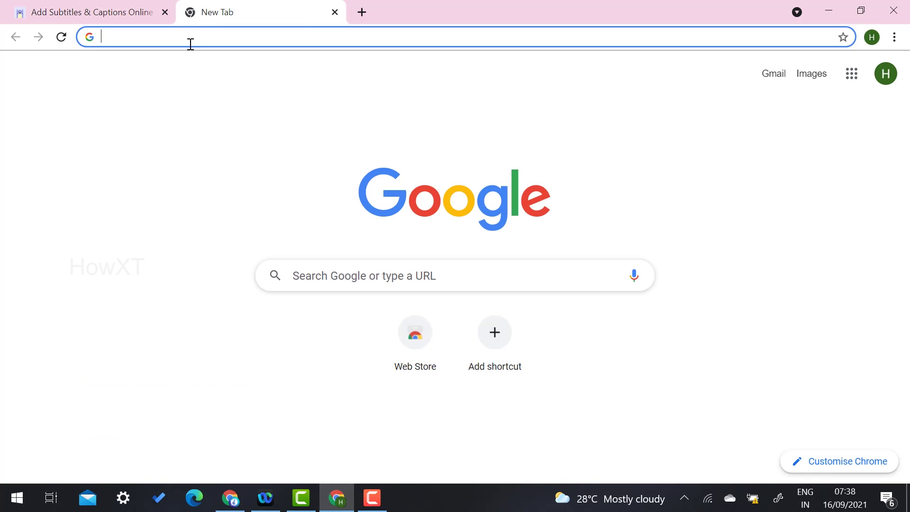
text(youtube)
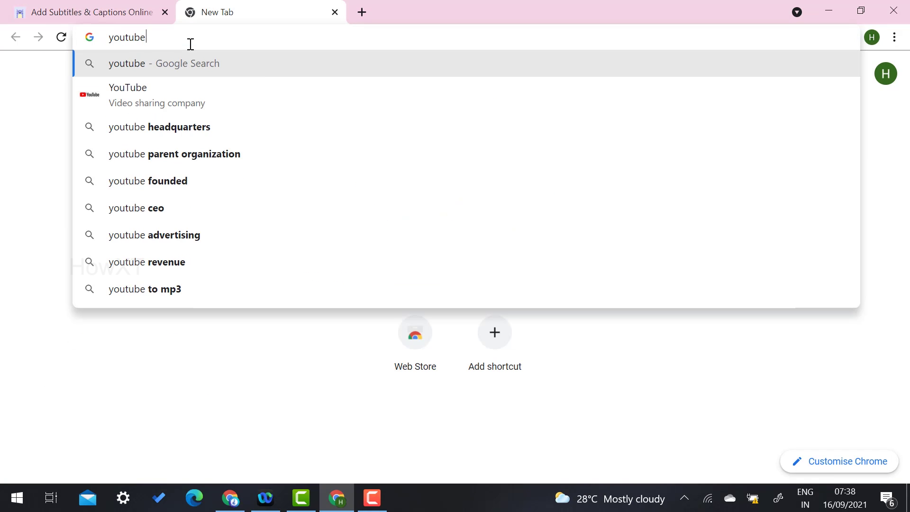
key(Return)
click(160, 207)
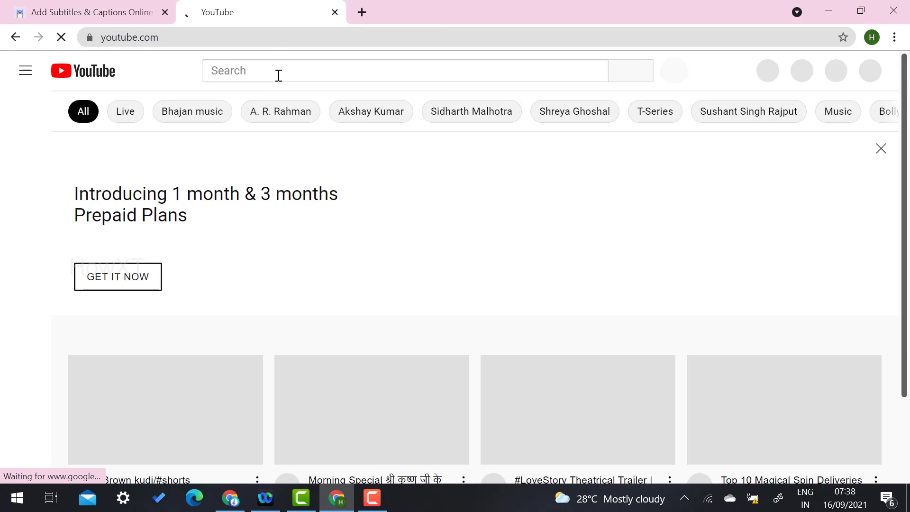
- Find the howxt video 'How To Repair Old Document in Microsoft Office Word', select its URL, and return to Kapwing
click(279, 72)
text(howxt)
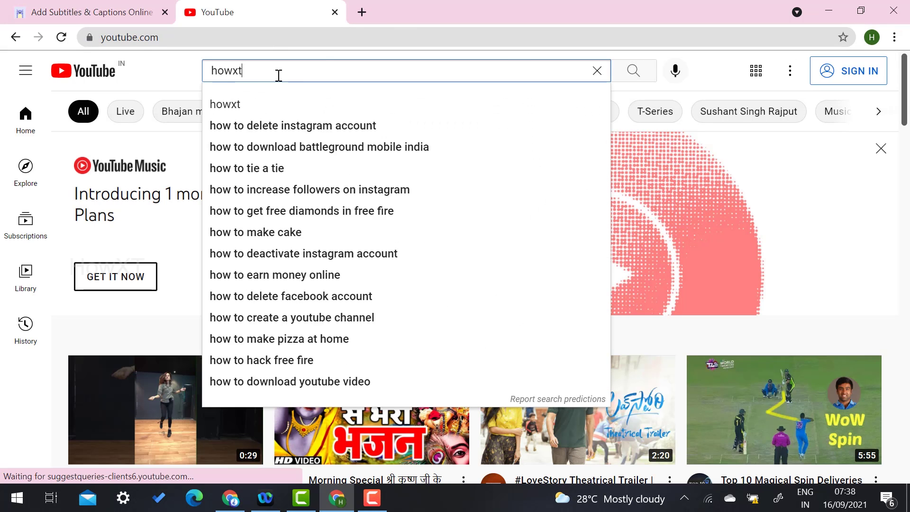
key(Return)
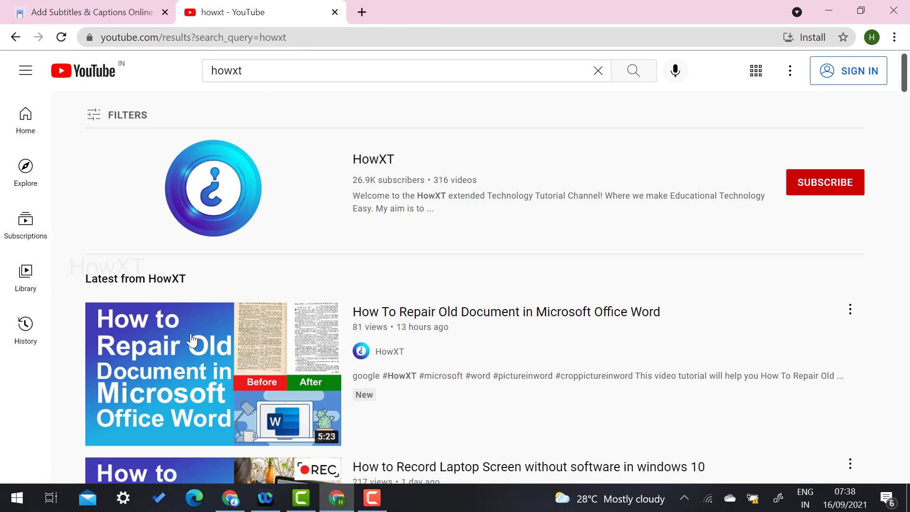
click(192, 340)
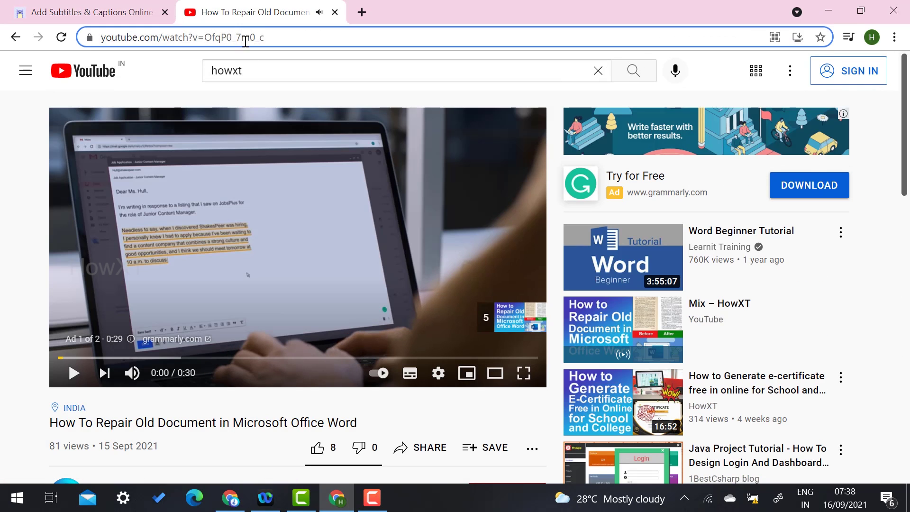
click(165, 38)
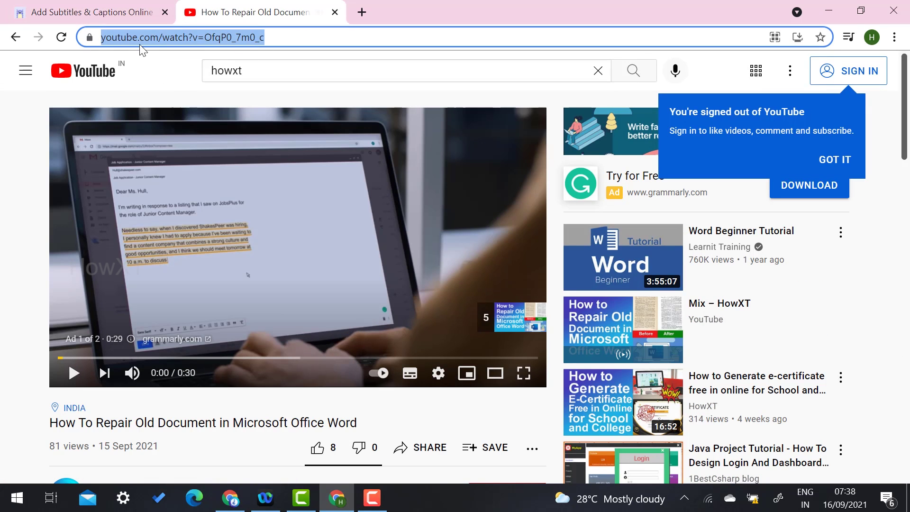
click(130, 13)
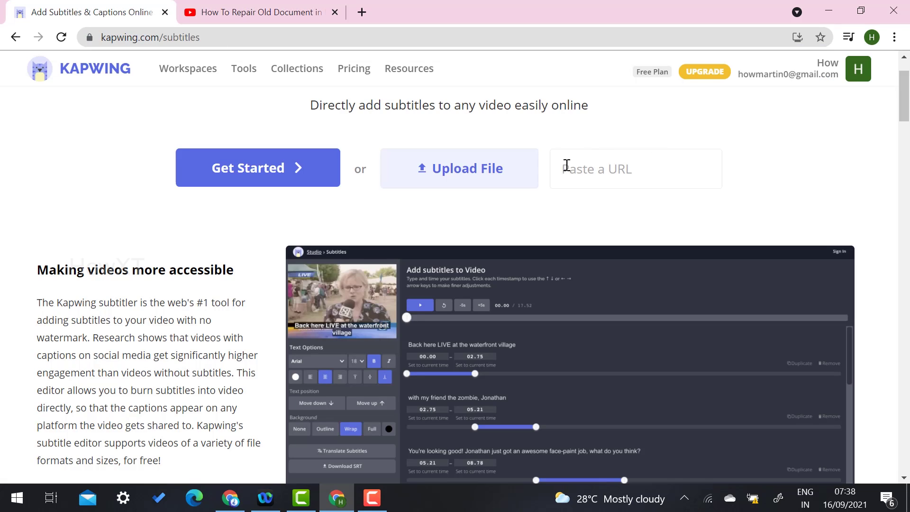
- Upload Howtomakepowerpointpresentationinmobile from the pptmob folder into the subtitle editor
click(469, 180)
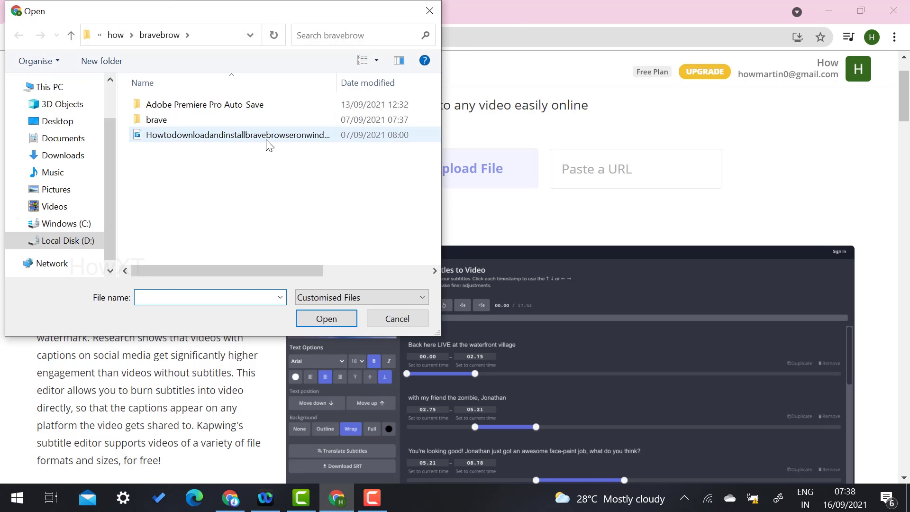
click(267, 137)
click(116, 35)
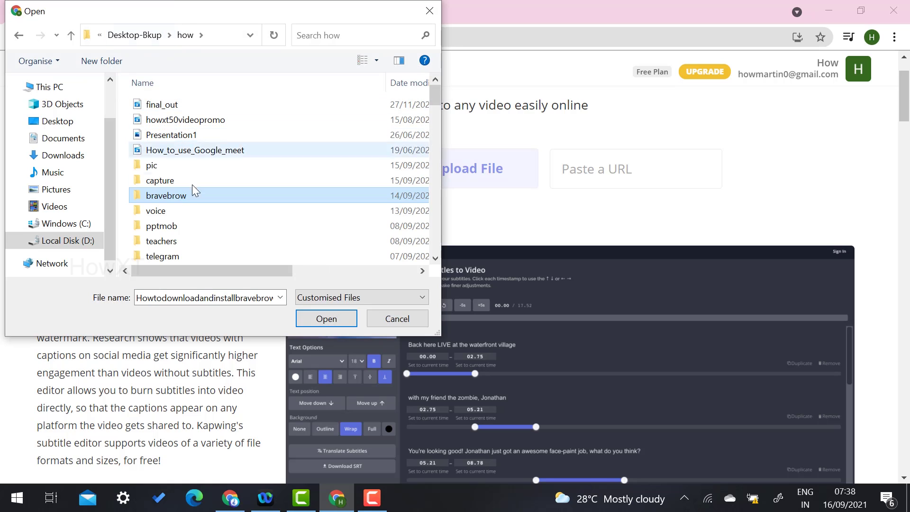
double_click(161, 226)
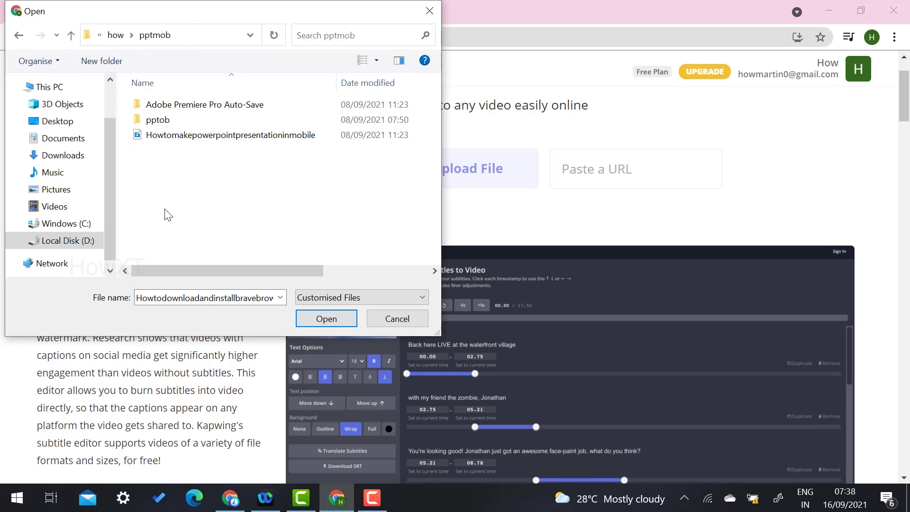
click(192, 136)
click(326, 319)
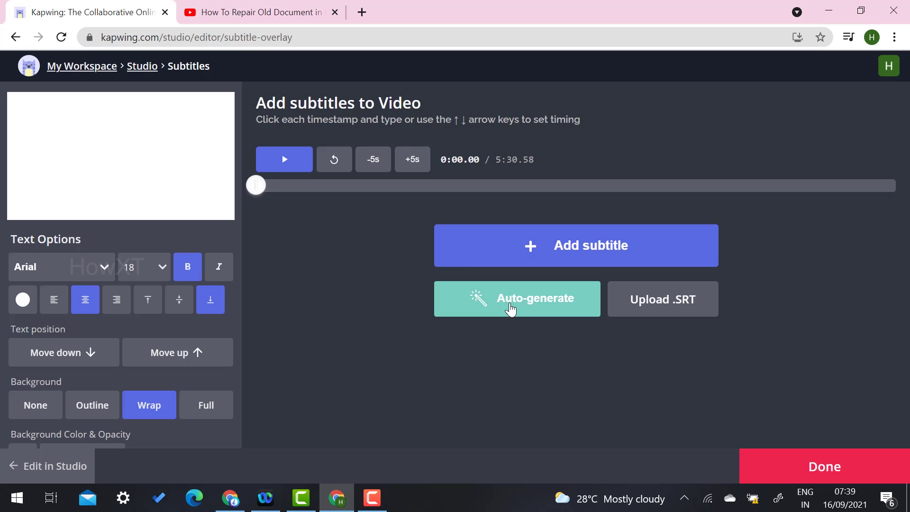
- Auto-generate subtitles with the English transcript translated into Persian
click(511, 310)
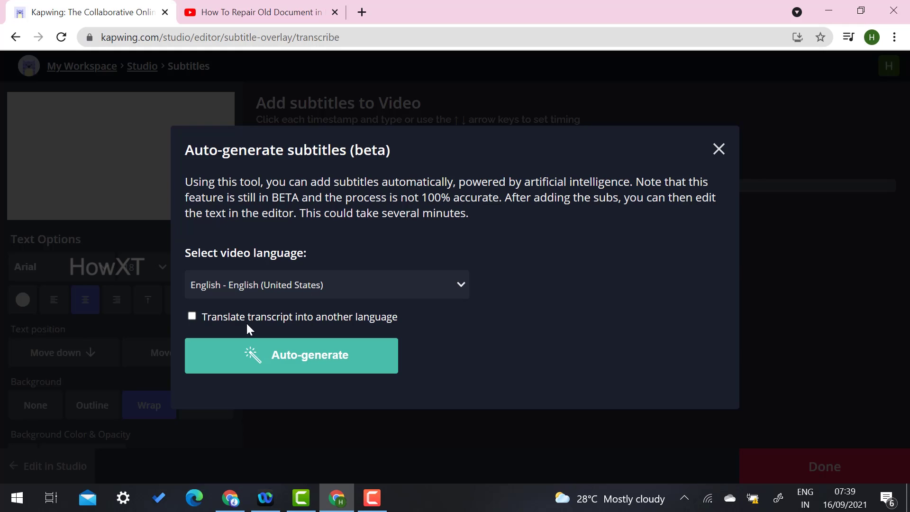
click(192, 318)
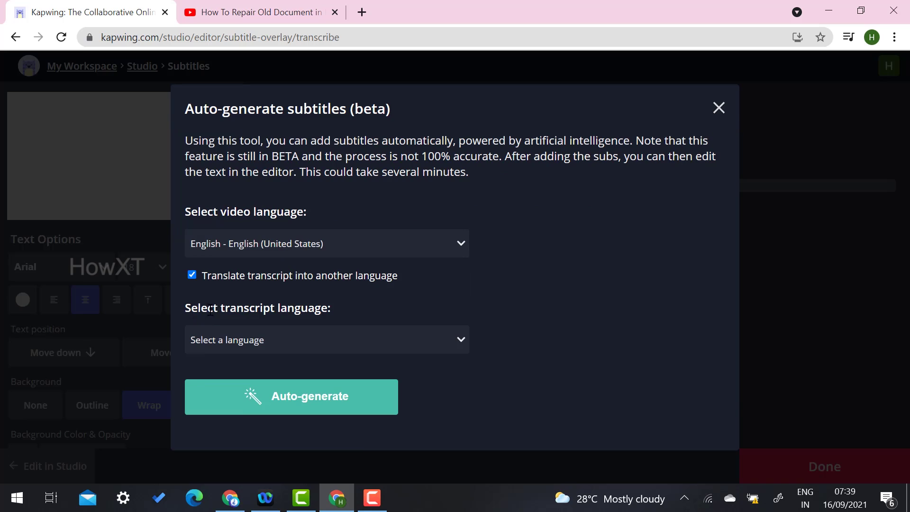
click(313, 353)
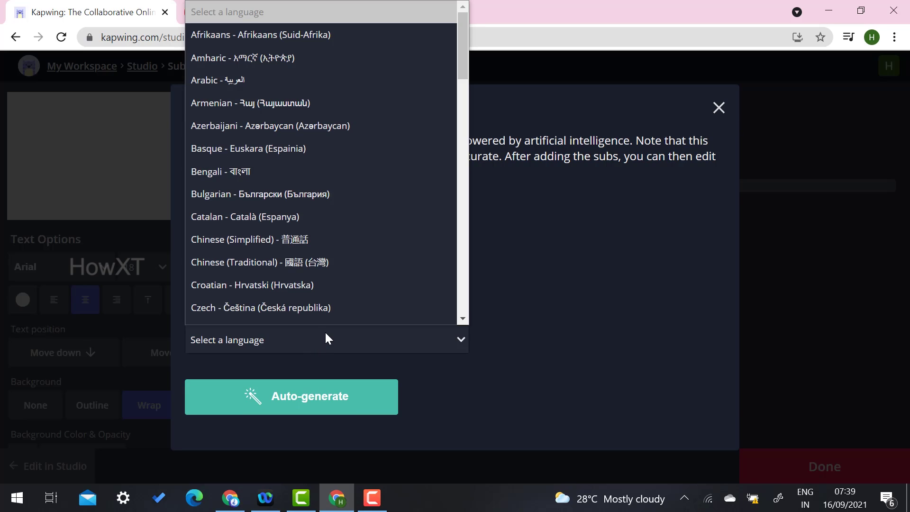
scroll(295, 199, down, 1)
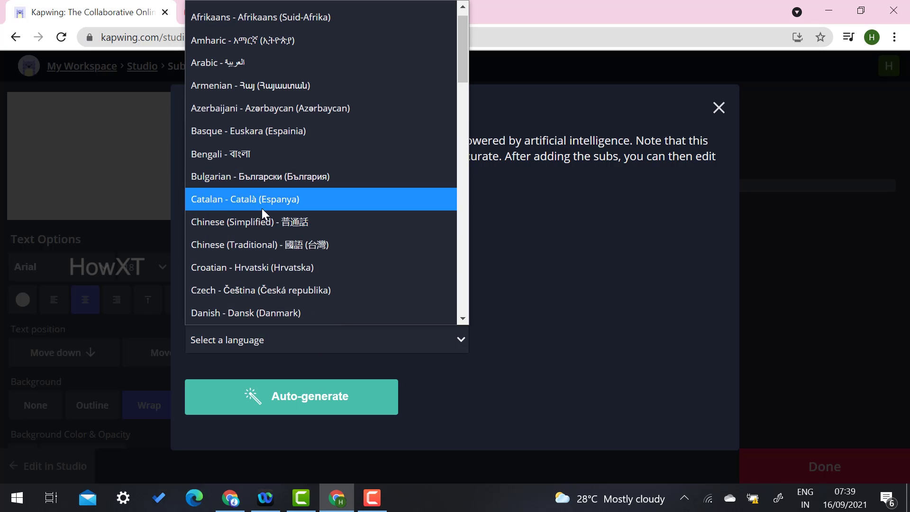
scroll(272, 217, down, 10)
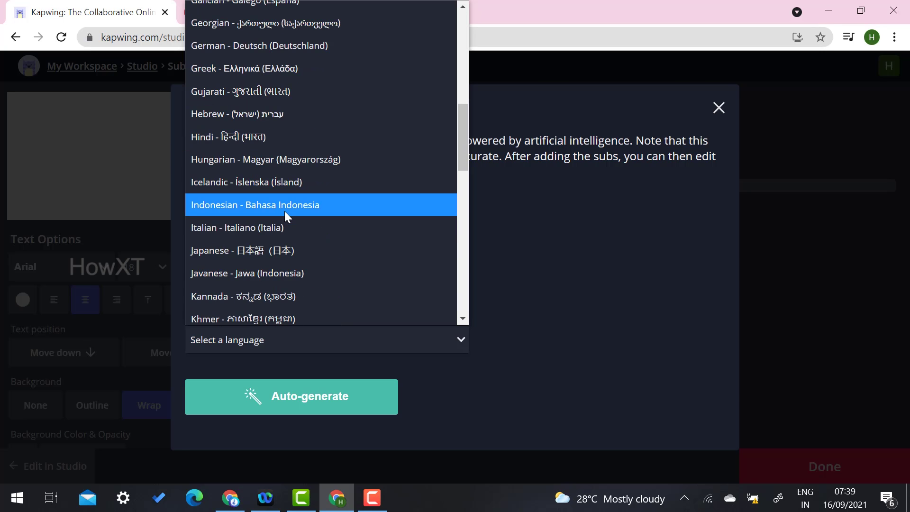
scroll(295, 167, down, 6)
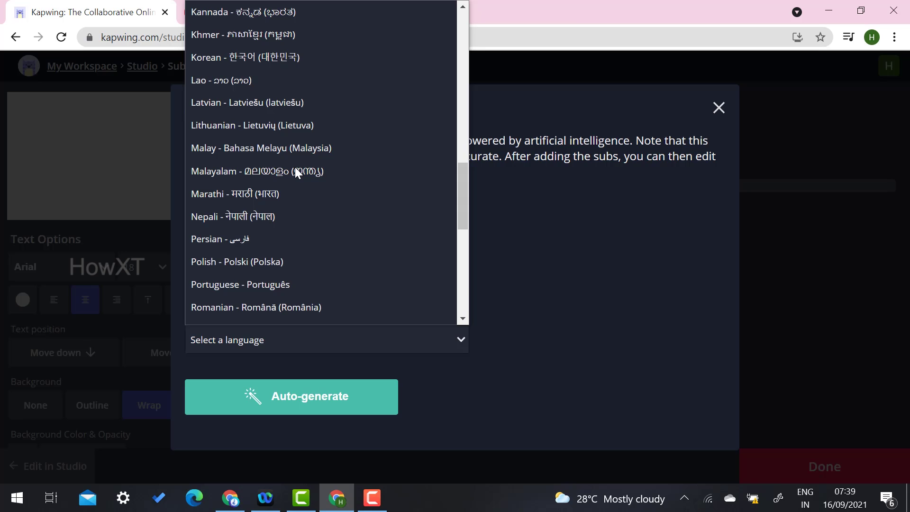
scroll(295, 167, down, 6)
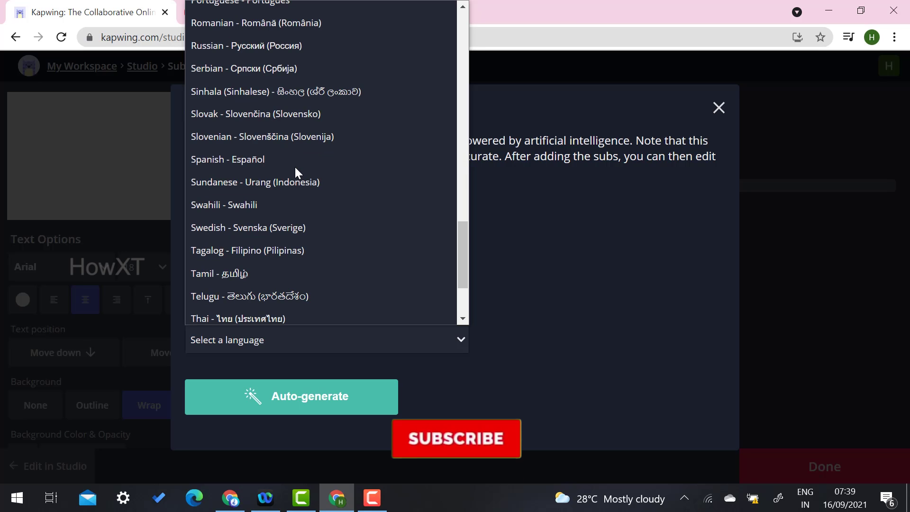
scroll(294, 167, down, 3)
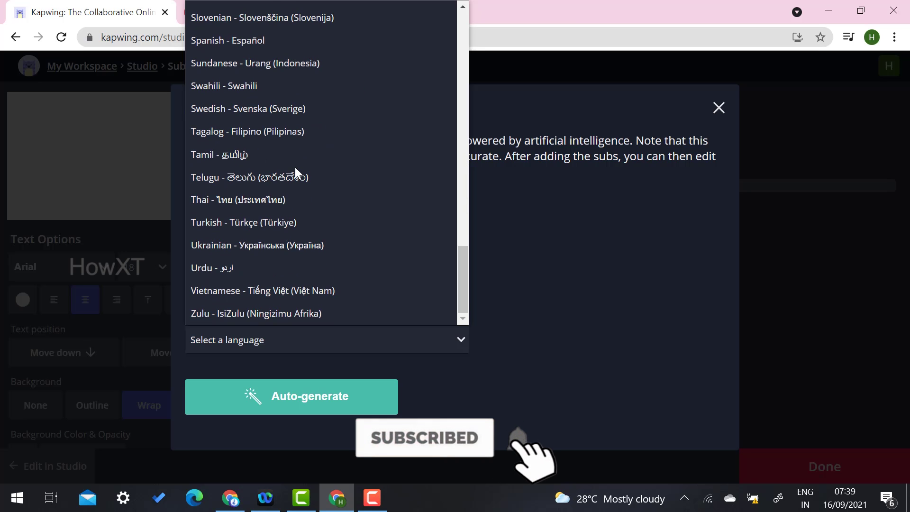
scroll(275, 280, up, 6)
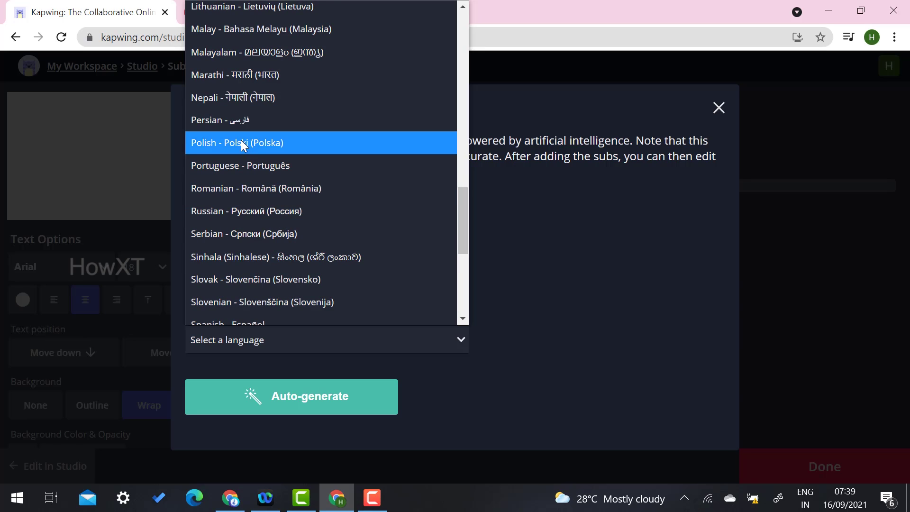
click(211, 120)
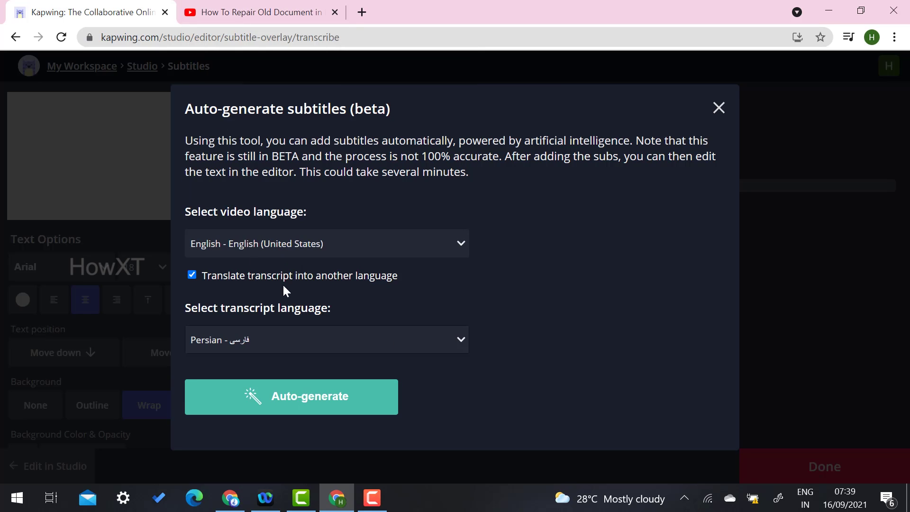
click(277, 399)
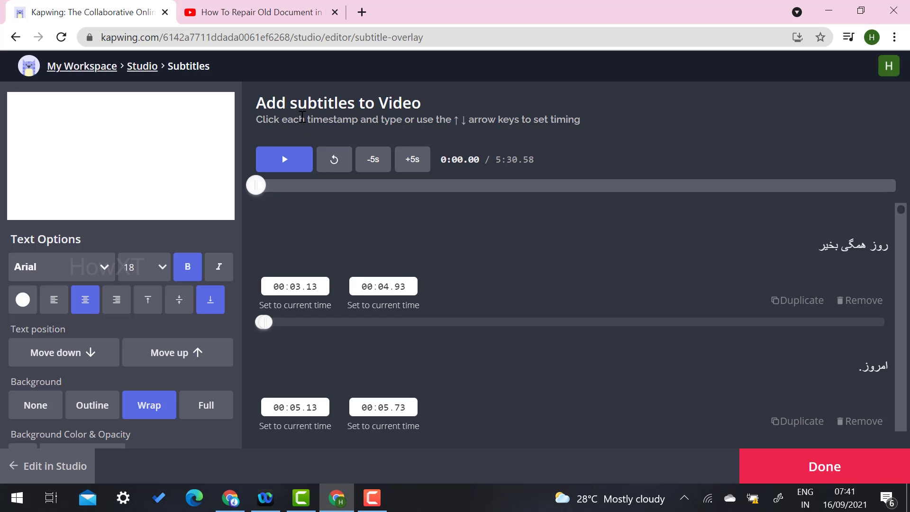
- Pause the preview on a subtitle and make the subtitle text yellow
click(269, 154)
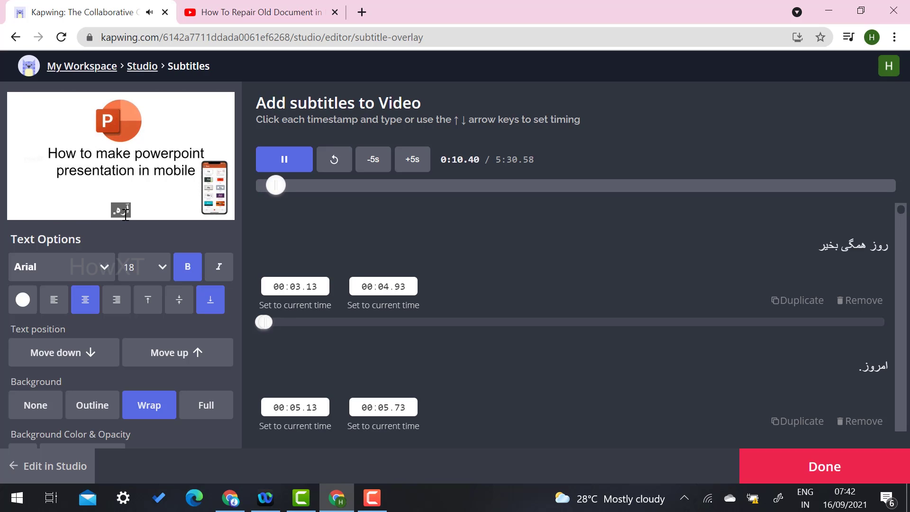
click(266, 167)
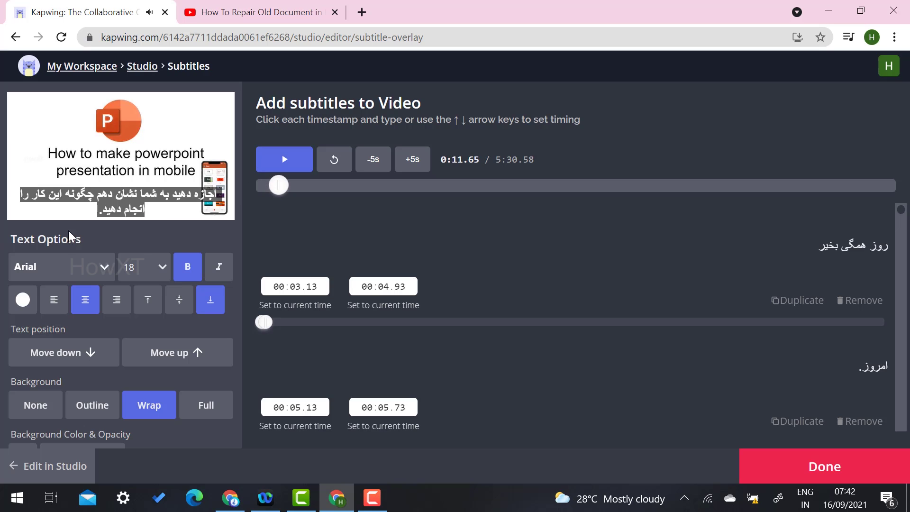
click(23, 299)
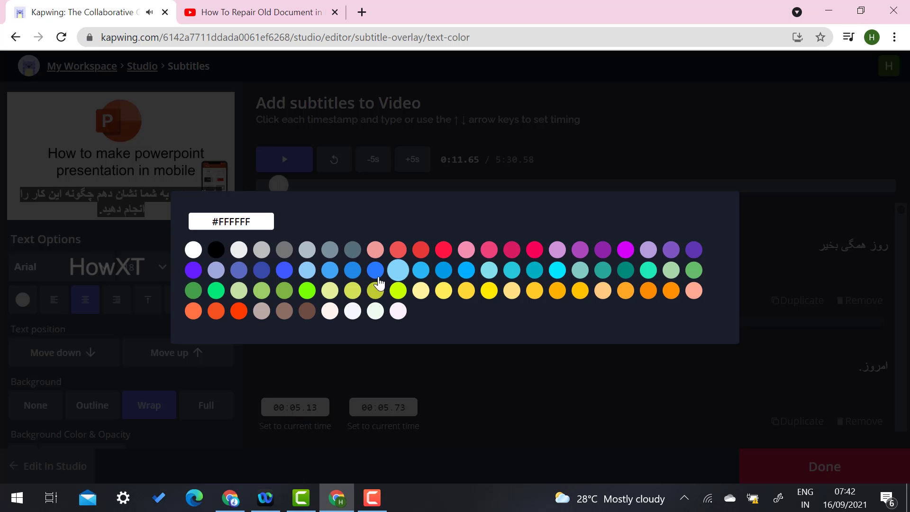
click(466, 290)
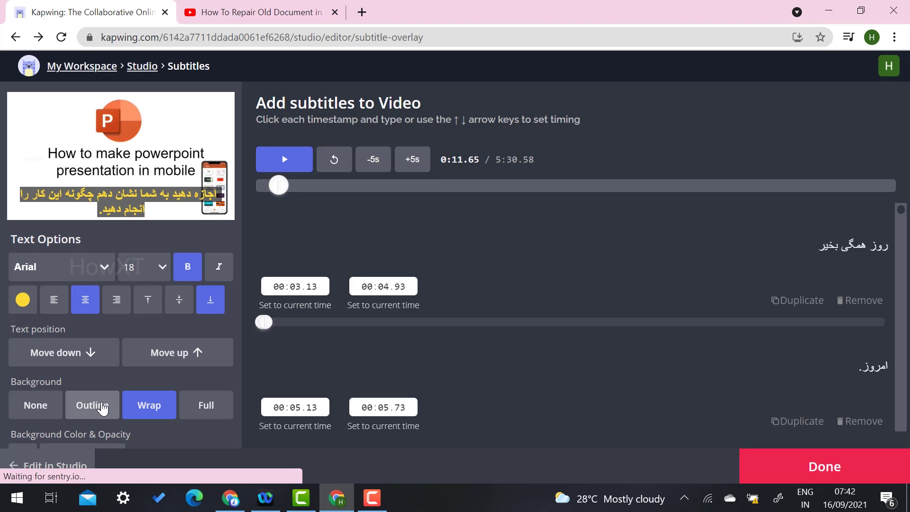
- Try Outline and Full subtitle backgrounds, keeping the Wrap background
click(112, 406)
click(149, 407)
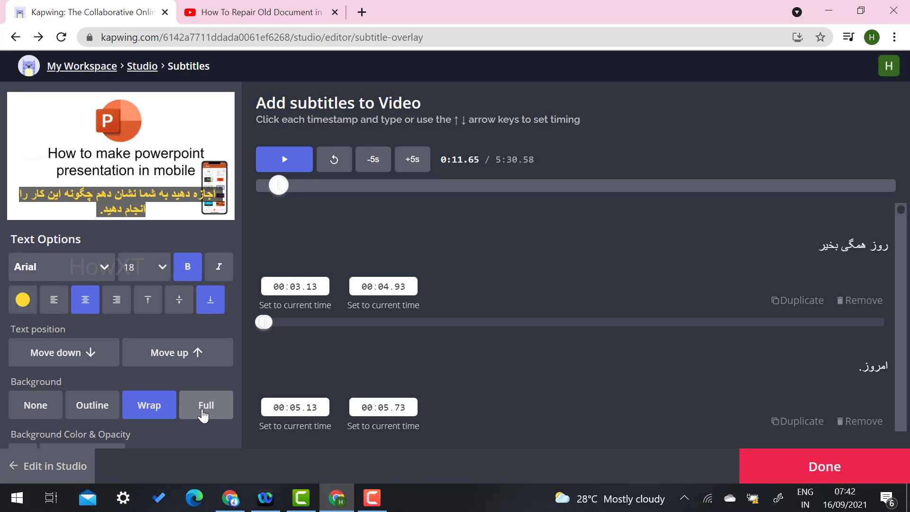
click(202, 416)
click(149, 406)
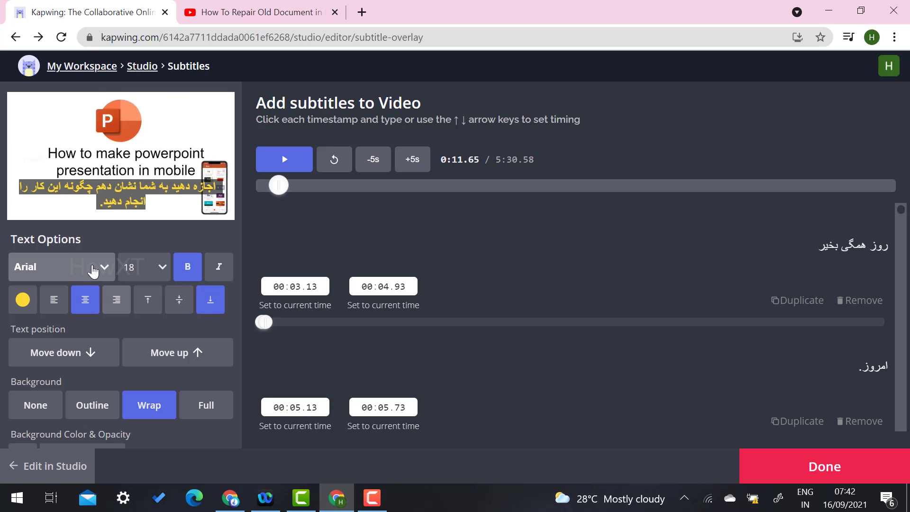
- Try the Impact font, then set the subtitle font back to Arial
click(101, 269)
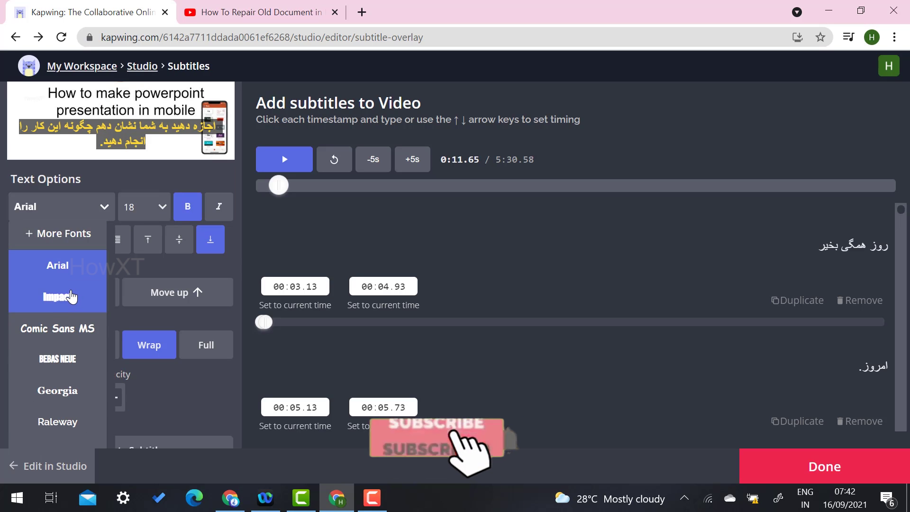
click(72, 297)
click(87, 214)
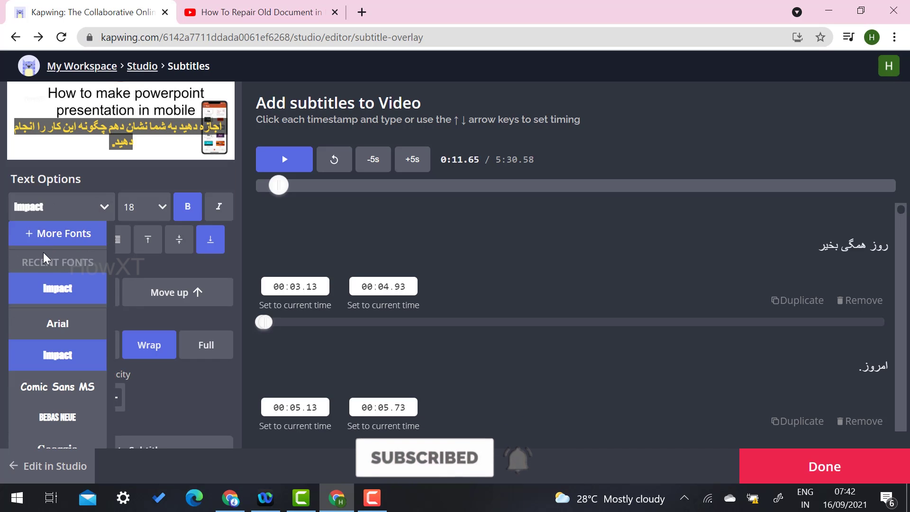
click(60, 325)
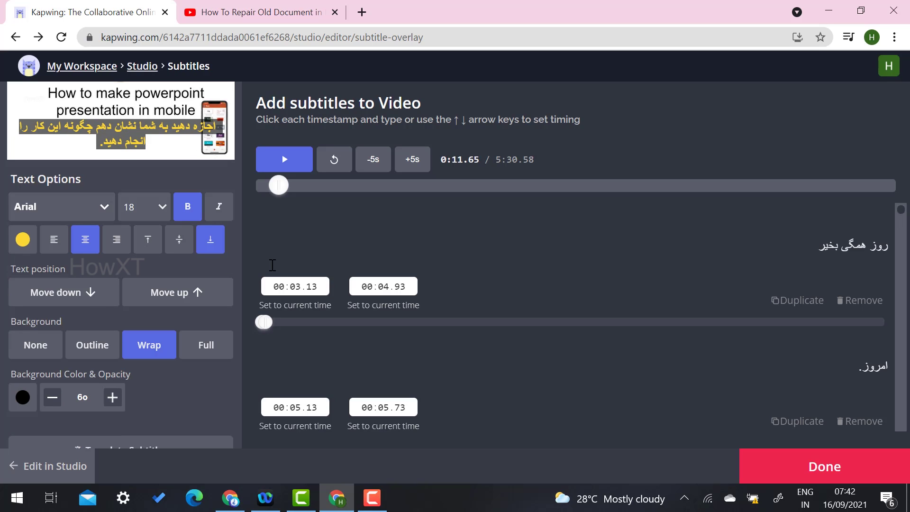
scroll(112, 301, down, 3)
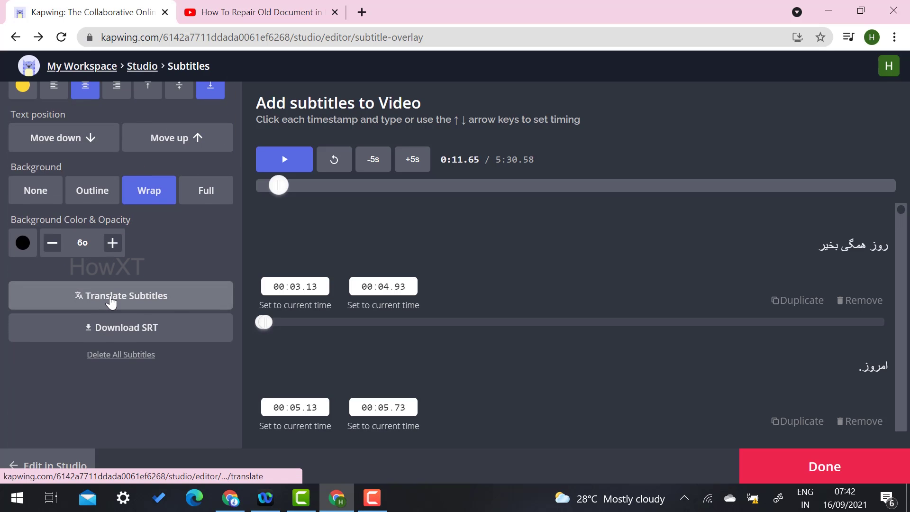
scroll(149, 238, up, 5)
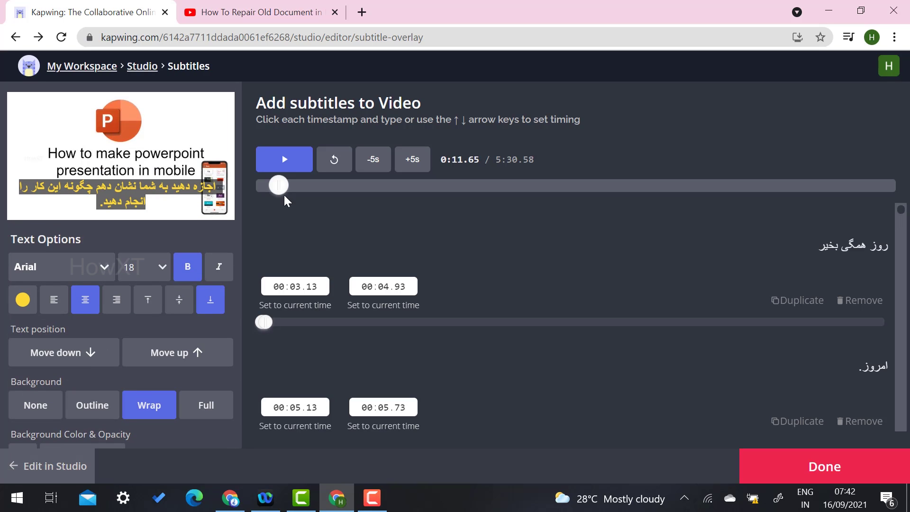
- Preview the yellow Persian subtitles around 1:07–1:13, then finish subtitling with Done
click(284, 160)
drag(279, 184, 391, 191)
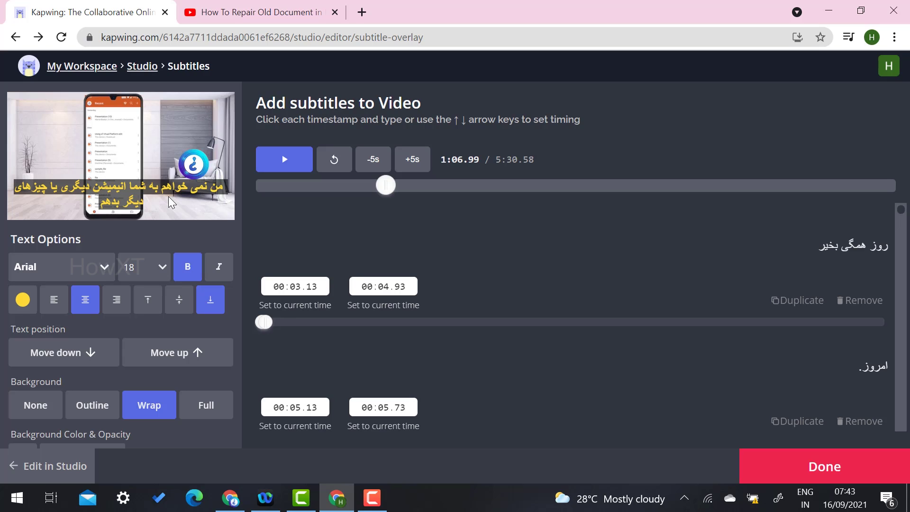
click(285, 160)
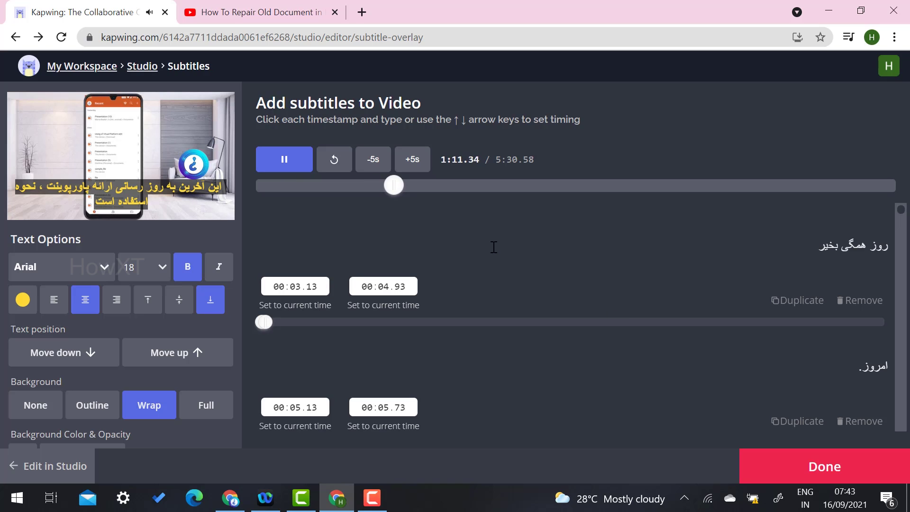
click(823, 466)
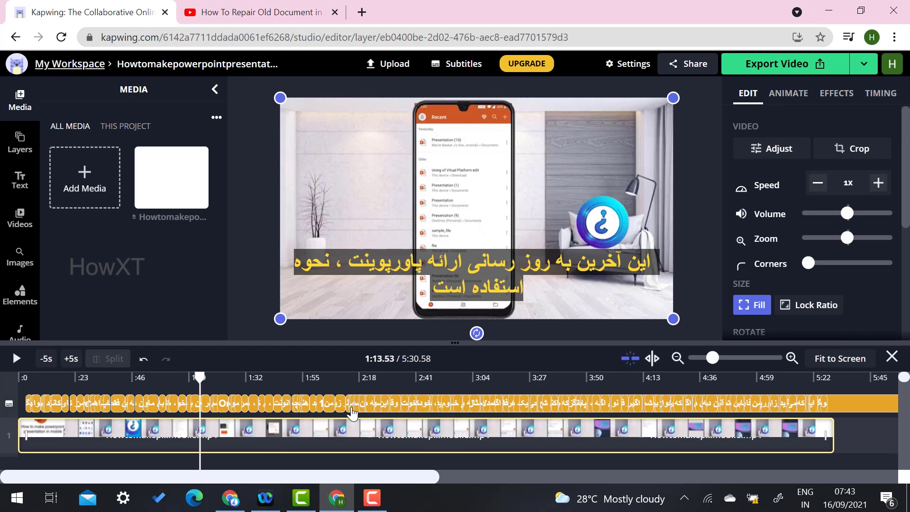
- Scrub the studio playhead to later footage to check the Persian subtitles
drag(200, 376, 638, 389)
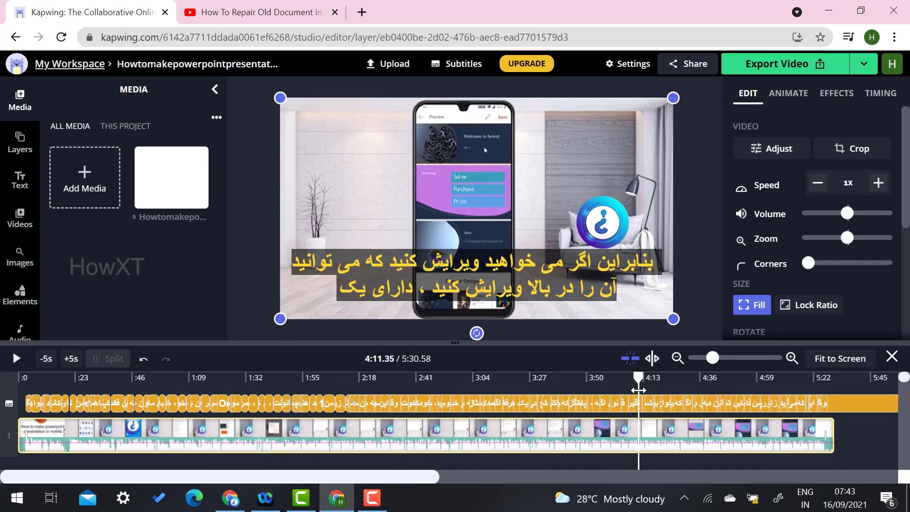